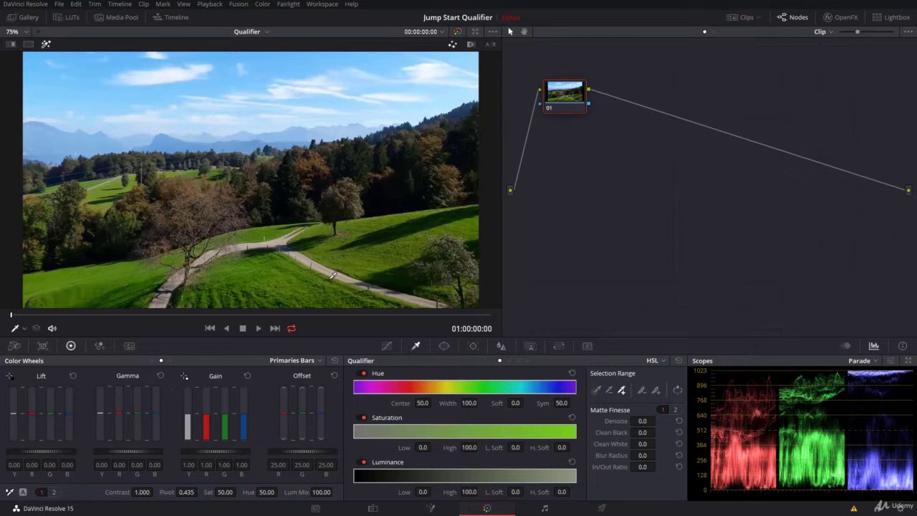
Step: Keep HSL qualifier mode, browse the picker tools and matte refinement pages, then choose the plain Picker
{"action": "left_click", "coordinate": [664, 362]}
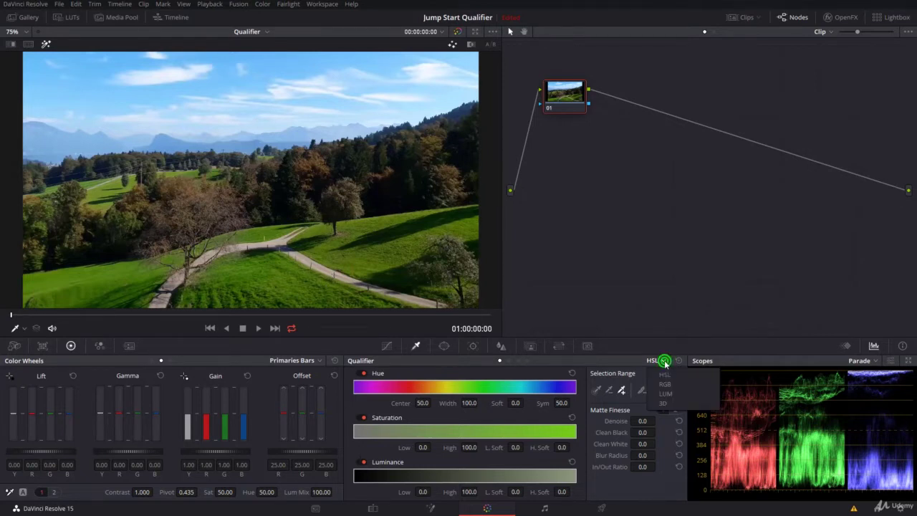
{"action": "left_click", "coordinate": [660, 373]}
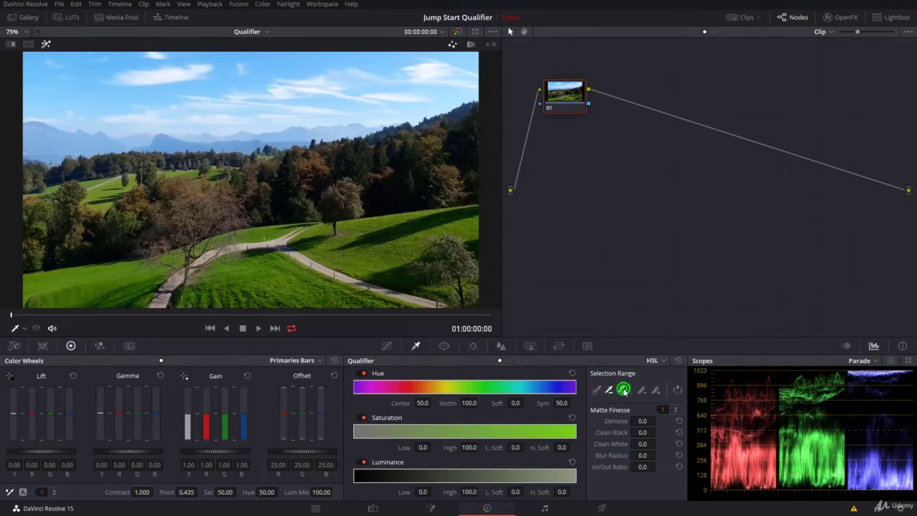
{"action": "left_click", "coordinate": [597, 390]}
{"action": "left_click", "coordinate": [621, 389]}
{"action": "left_click", "coordinate": [675, 409]}
{"action": "left_click", "coordinate": [663, 411]}
{"action": "left_click", "coordinate": [676, 411]}
{"action": "left_click", "coordinate": [662, 409]}
{"action": "left_click", "coordinate": [594, 391]}
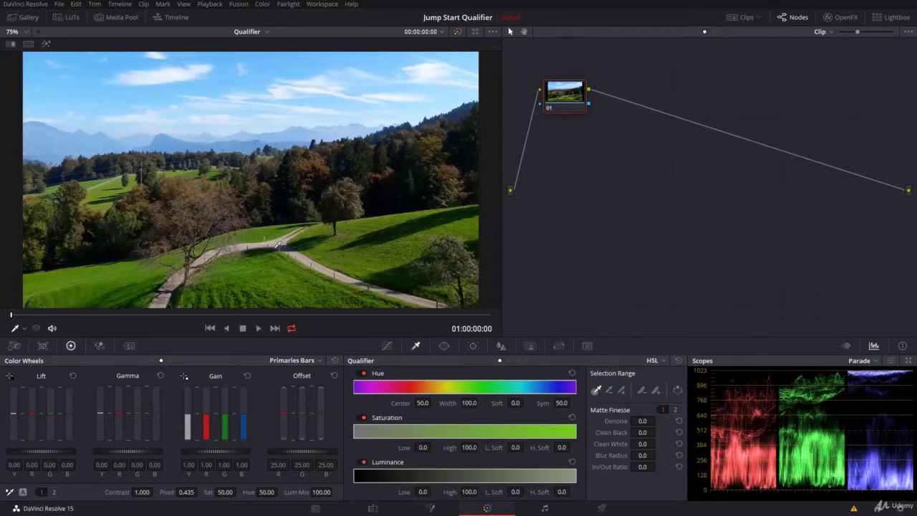
Step: Sample the grass beside the path so the hue centres at 58.7 with width 13.8
{"action": "left_click", "coordinate": [261, 250]}
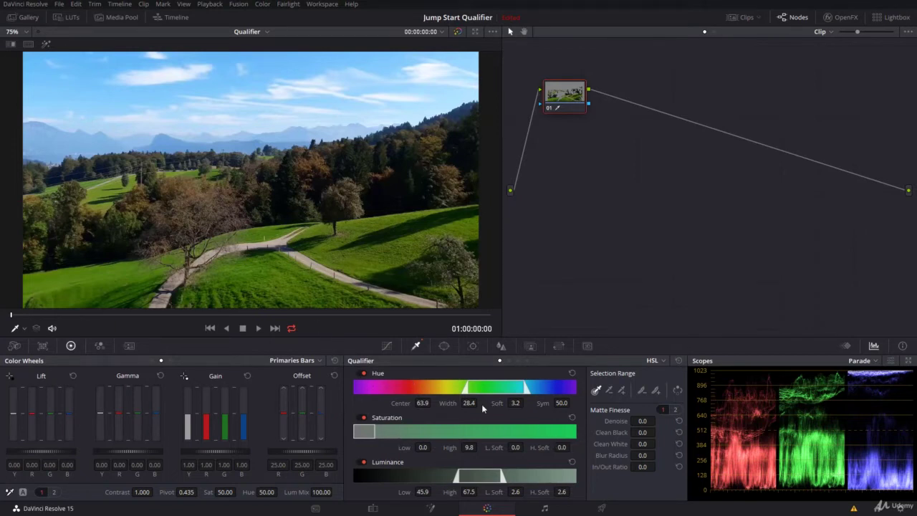
{"action": "left_click", "coordinate": [316, 291]}
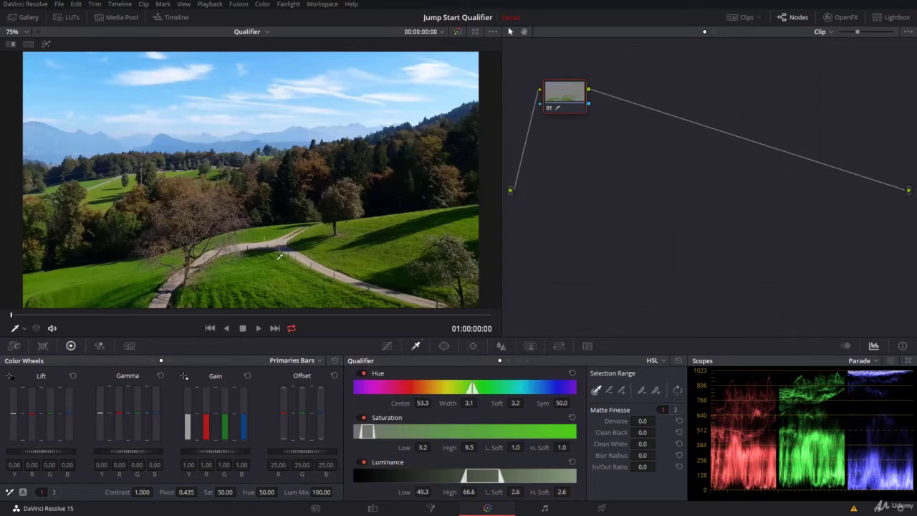
{"action": "mouse_move", "coordinate": [266, 250]}
{"action": "left_mouse_down"}
{"action": "mouse_move", "coordinate": [227, 278]}
{"action": "mouse_move", "coordinate": [229, 299]}
{"action": "left_mouse_up"}
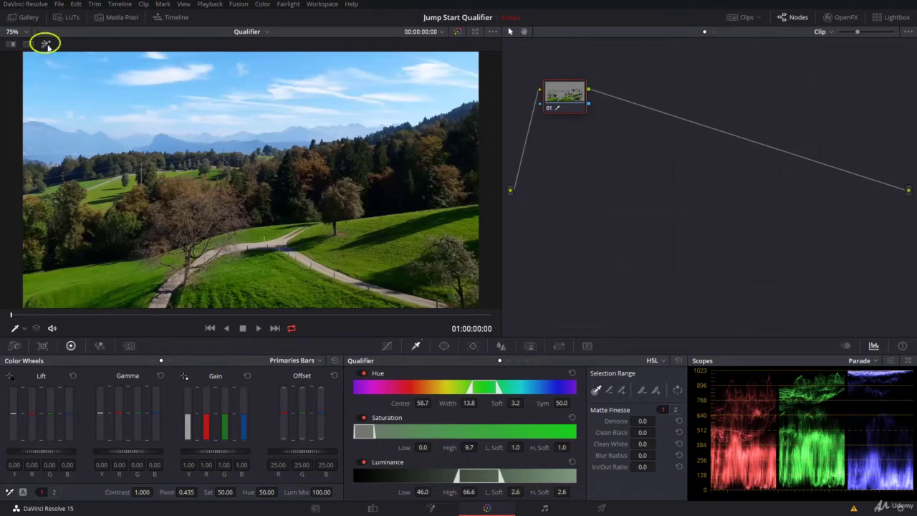
Step: Enable Highlight, compare the black-and-white matte view, and settle on the grey highlight preview
{"action": "left_click", "coordinate": [45, 44]}
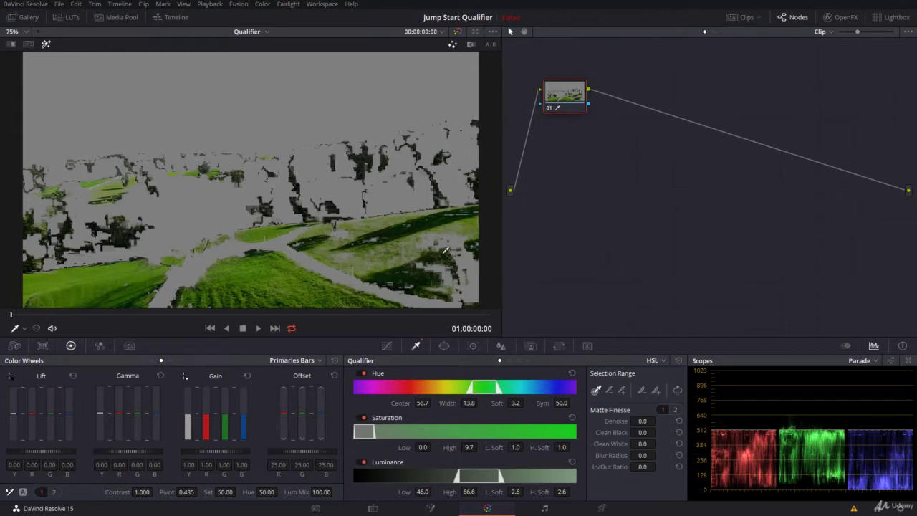
{"action": "left_click", "coordinate": [471, 44]}
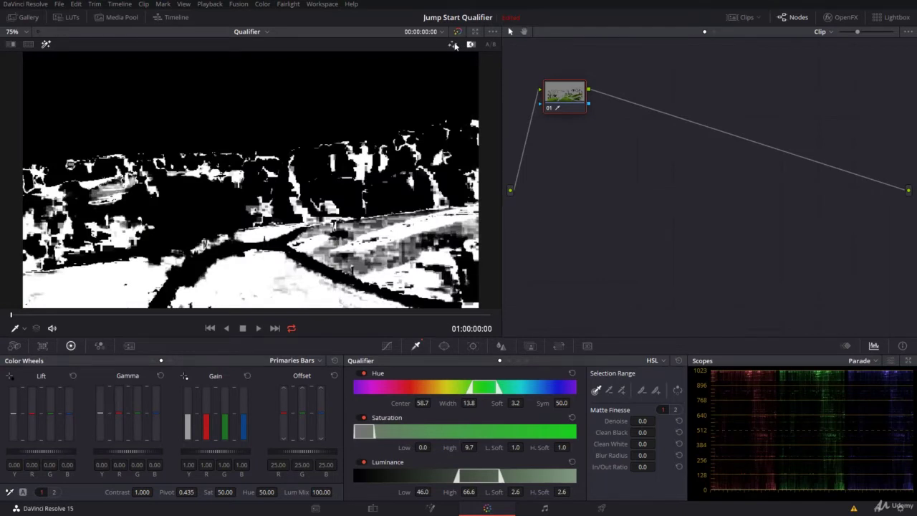
{"action": "left_click", "coordinate": [452, 45]}
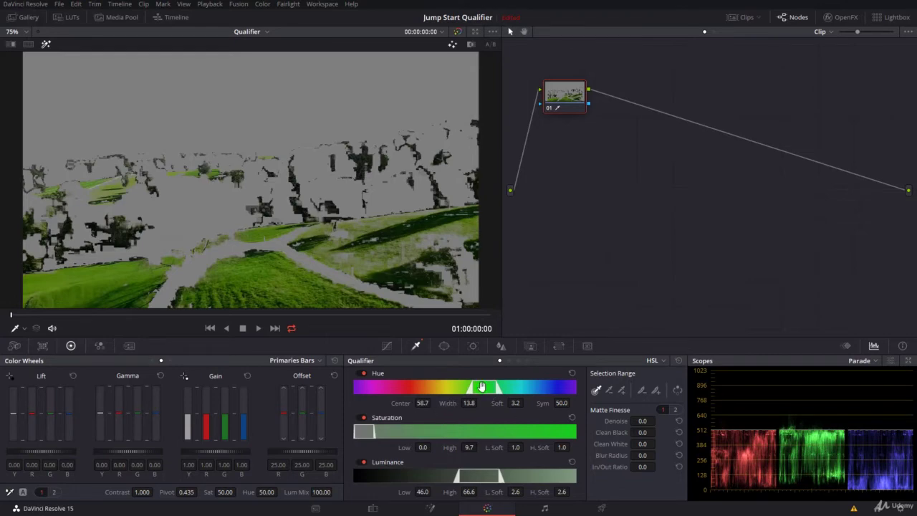
Step: Try adjusting the Hue range and width handles, undoing the width change
{"action": "mouse_move", "coordinate": [483, 388]}
{"action": "left_mouse_down"}
{"action": "mouse_move", "coordinate": [440, 392]}
{"action": "mouse_move", "coordinate": [543, 391]}
{"action": "mouse_move", "coordinate": [469, 388]}
{"action": "mouse_move", "coordinate": [481, 388]}
{"action": "left_mouse_up"}
{"action": "left_click_drag", "start_coordinate": [496, 387], "coordinate": [489, 388]}
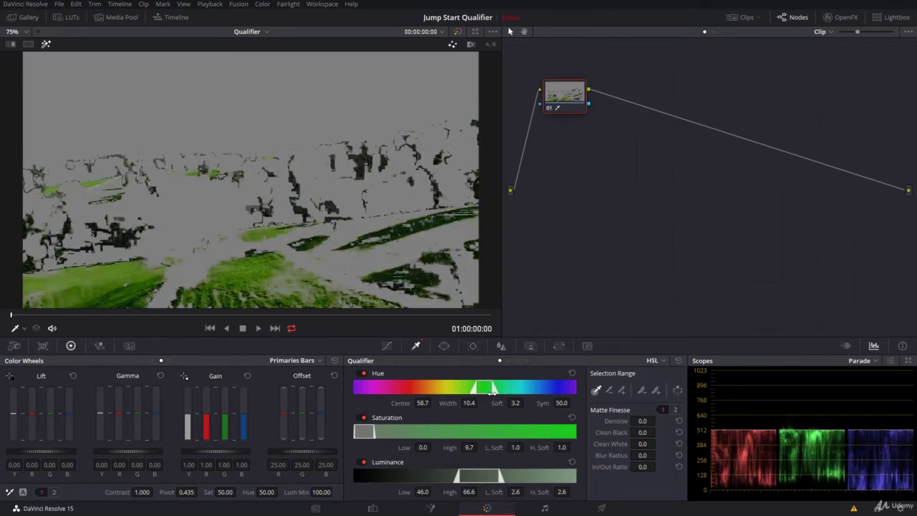
{"action": "key", "text": "ctrl+z"}
{"action": "left_click_drag", "start_coordinate": [467, 402], "coordinate": [493, 408]}
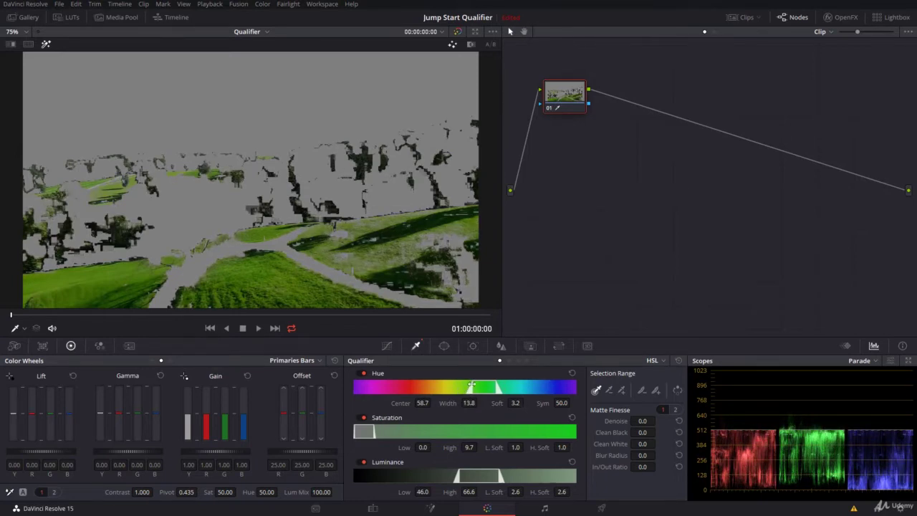
Step: Raise Hue Soft from 3.2 to 12.5 to feather the grass selection
{"action": "left_click_drag", "start_coordinate": [515, 403], "coordinate": [526, 403]}
{"action": "scroll", "coordinate": [526, 403], "scroll_direction": "up", "scroll_amount": 5}
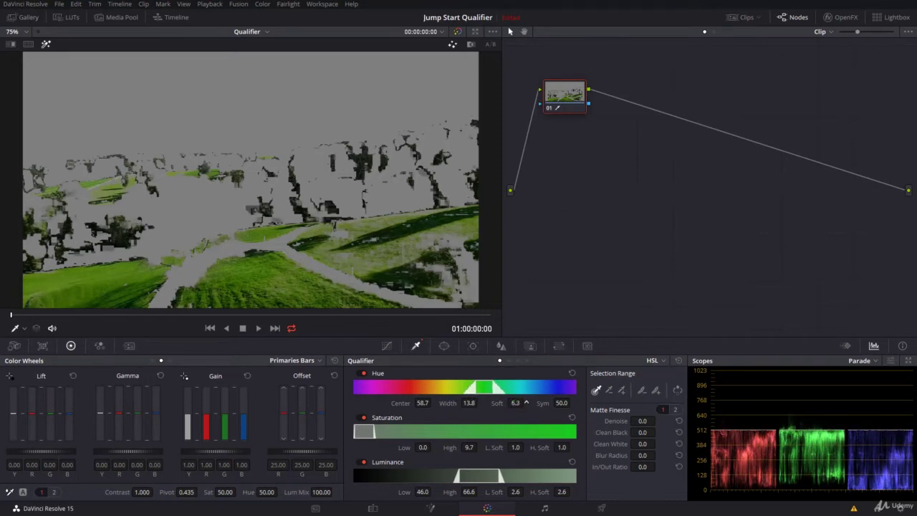
{"action": "scroll", "coordinate": [527, 403], "scroll_direction": "up", "scroll_amount": 1}
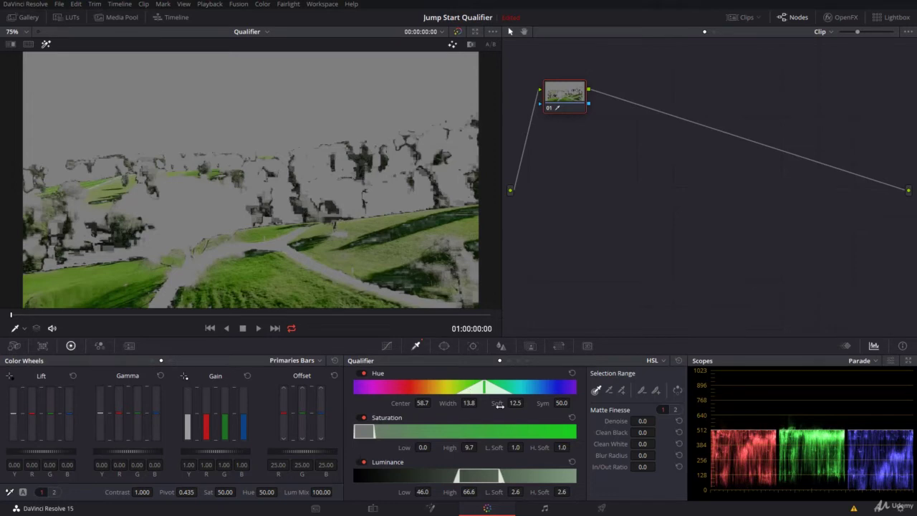
Step: Drag Hue Soft back to 3.2, then skew Sym and reset it to 50.0
{"action": "left_click_drag", "start_coordinate": [499, 405], "coordinate": [572, 403]}
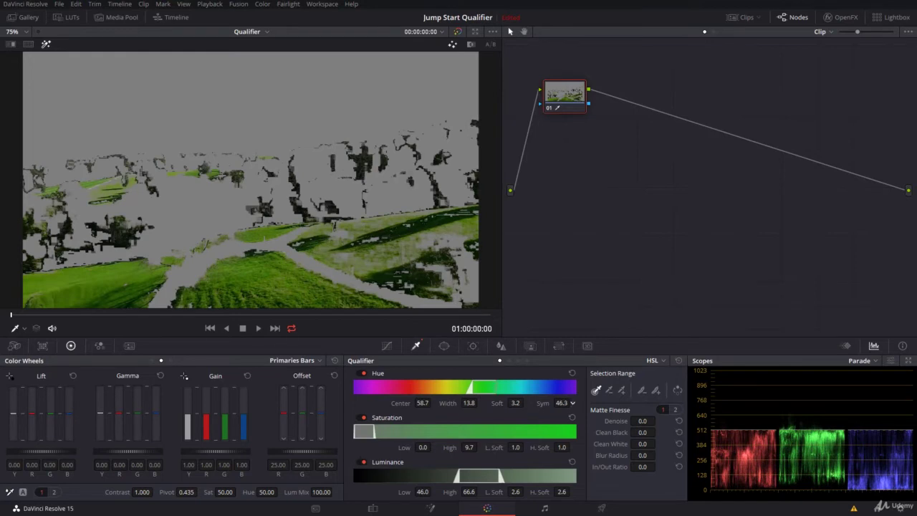
{"action": "left_click_drag", "start_coordinate": [572, 403], "coordinate": [562, 403]}
{"action": "double_click", "coordinate": [562, 402]}
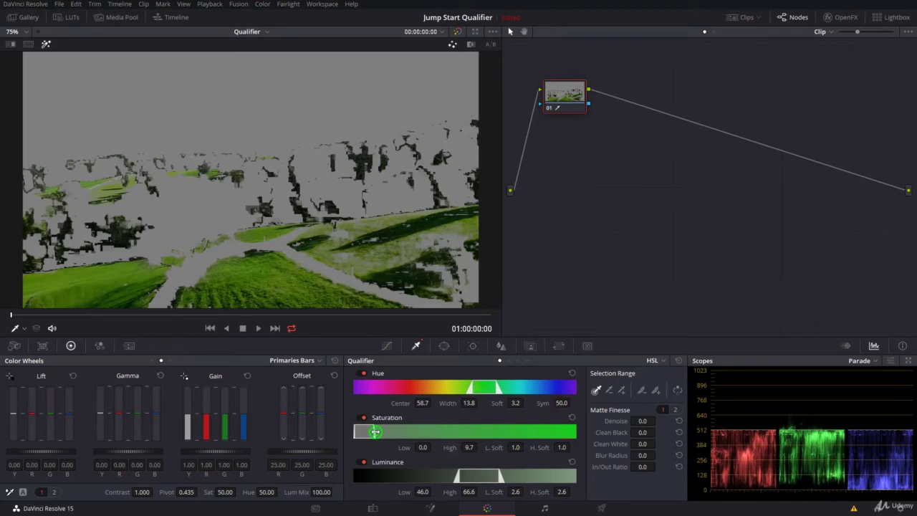
{"action": "left_click_drag", "start_coordinate": [374, 431], "coordinate": [567, 446]}
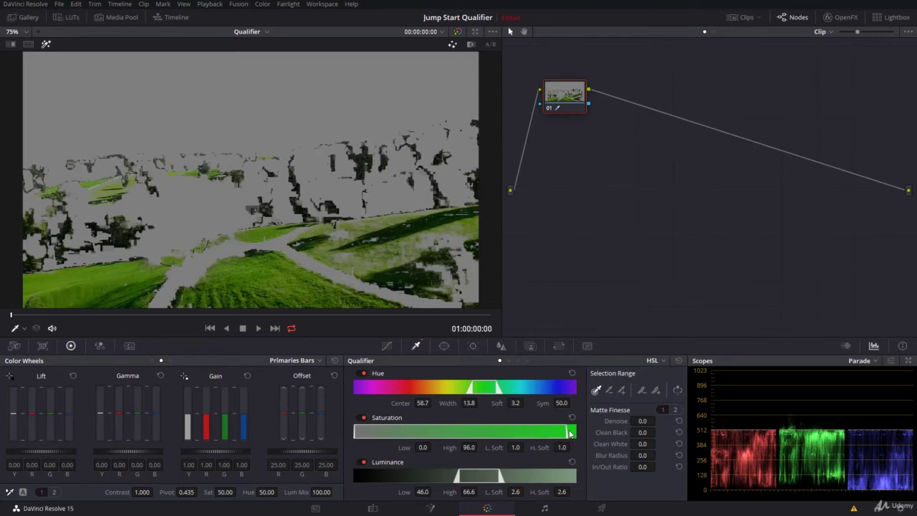
{"action": "left_click_drag", "start_coordinate": [567, 429], "coordinate": [357, 429]}
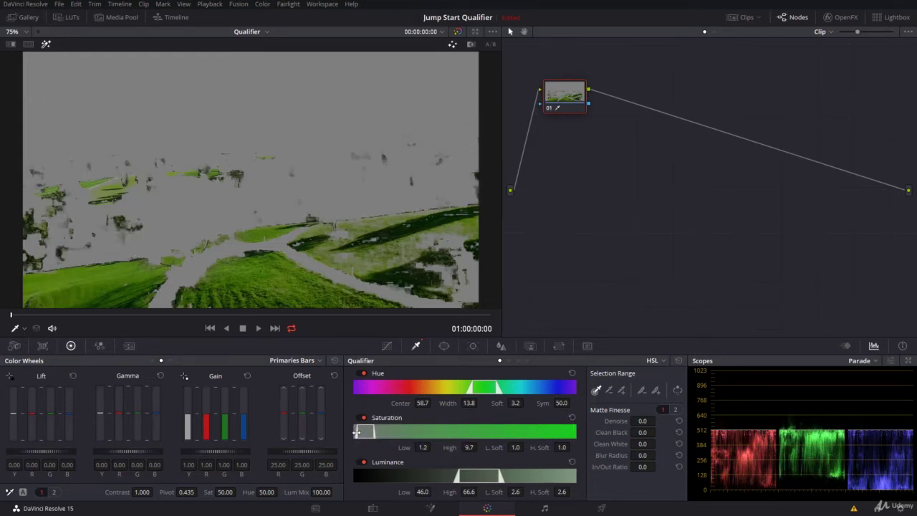
{"action": "left_click_drag", "start_coordinate": [356, 433], "coordinate": [349, 437]}
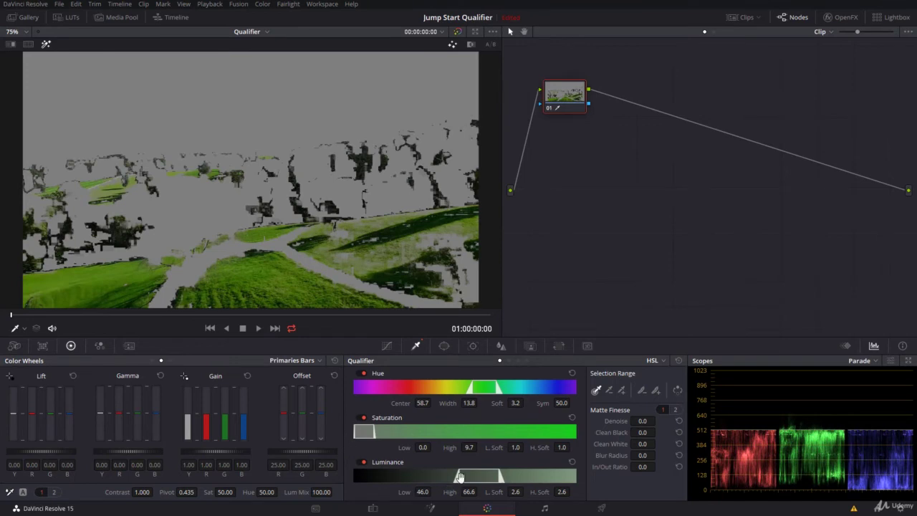
{"action": "mouse_move", "coordinate": [459, 476]}
{"action": "left_mouse_down"}
{"action": "mouse_move", "coordinate": [358, 476]}
{"action": "mouse_move", "coordinate": [501, 480]}
{"action": "mouse_move", "coordinate": [440, 478]}
{"action": "mouse_move", "coordinate": [458, 491]}
{"action": "left_mouse_up"}
Step: With Picker Add, sample three more grass patches to widen the hue to 25.6 around 57.8
{"action": "left_click", "coordinate": [621, 389]}
{"action": "left_click", "coordinate": [375, 237]}
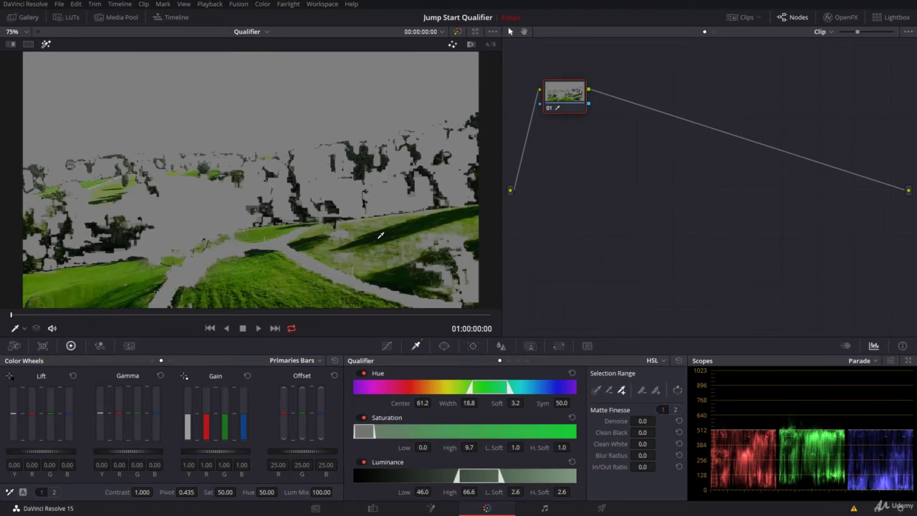
{"action": "left_click", "coordinate": [348, 252]}
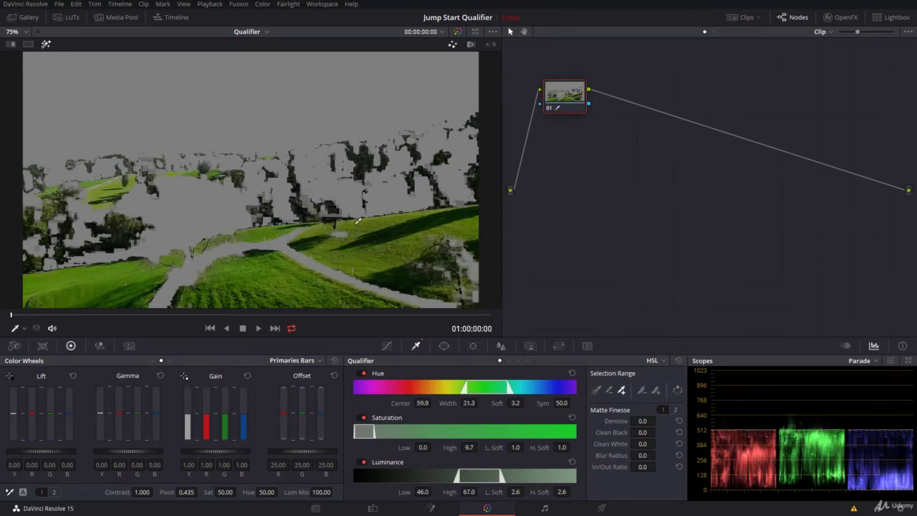
{"action": "left_click", "coordinate": [338, 235]}
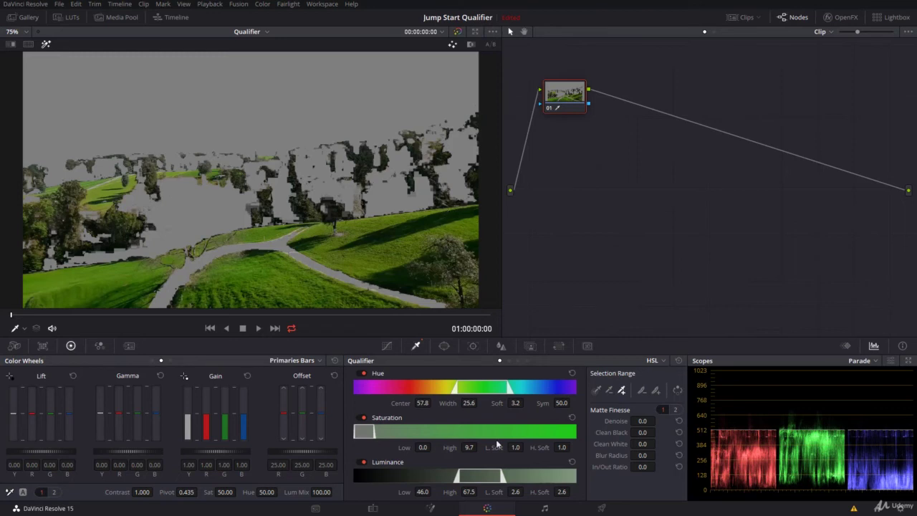
Step: Turn off Highlight, shift the grass hue to 100 for a purple test, and add tree tones
{"action": "left_click", "coordinate": [45, 43]}
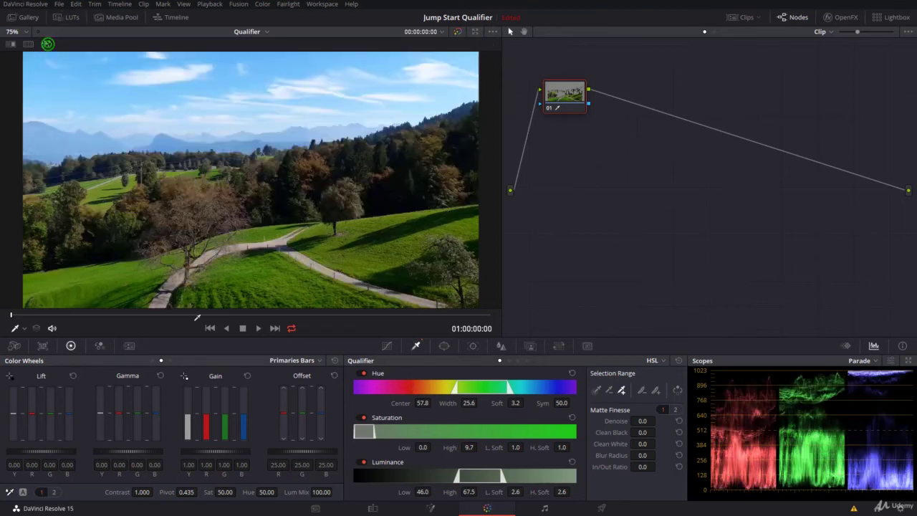
{"action": "left_click_drag", "start_coordinate": [267, 491], "coordinate": [281, 492]}
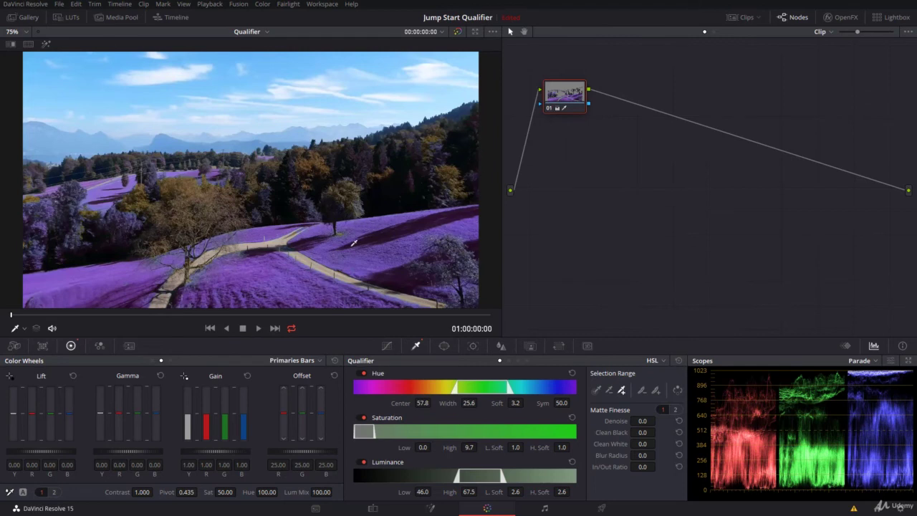
{"action": "left_click", "coordinate": [186, 212]}
Step: Try subtracting the tree's colours, undo it, and reset Hue so the grass turns green again
{"action": "left_click", "coordinate": [609, 390]}
{"action": "left_click_drag", "start_coordinate": [118, 214], "coordinate": [133, 215]}
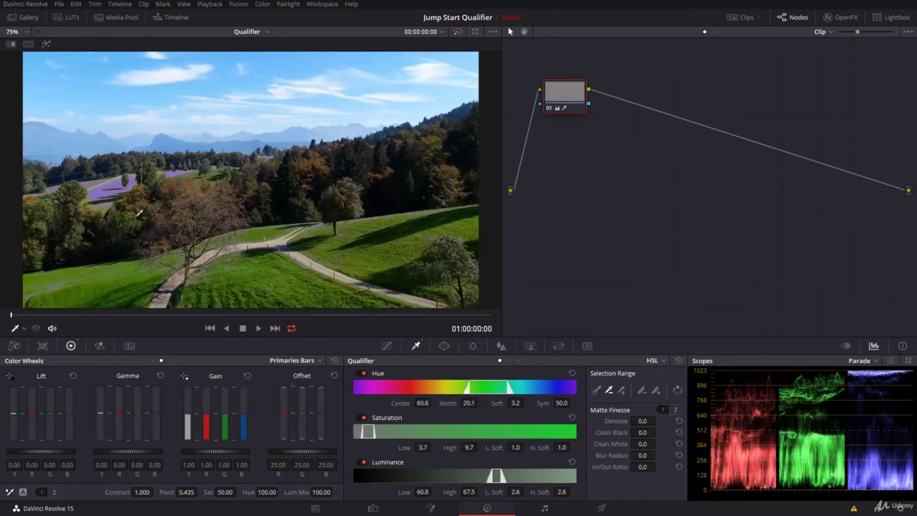
{"action": "key", "text": "ctrl+z"}
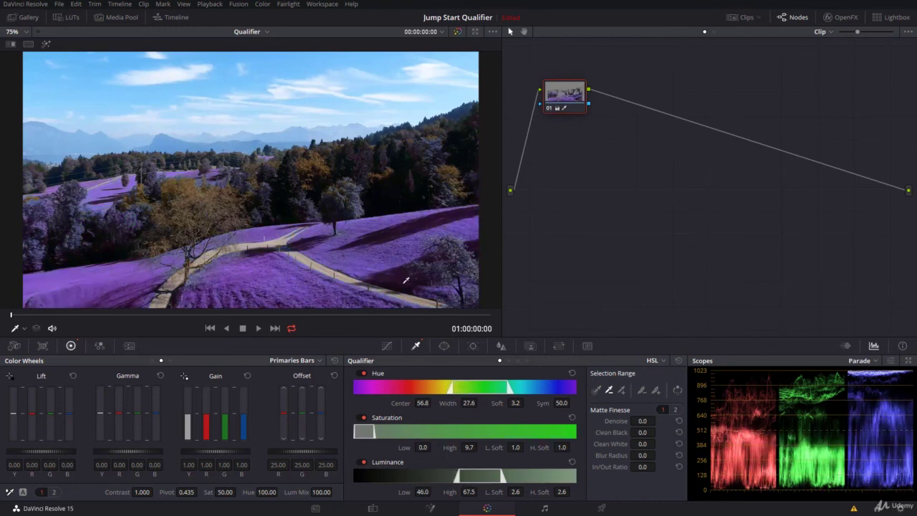
{"action": "double_click", "coordinate": [248, 491]}
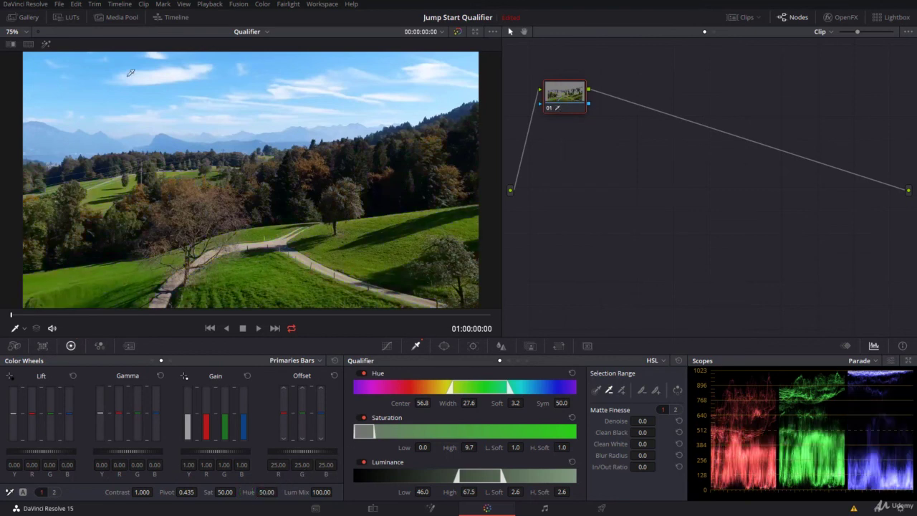